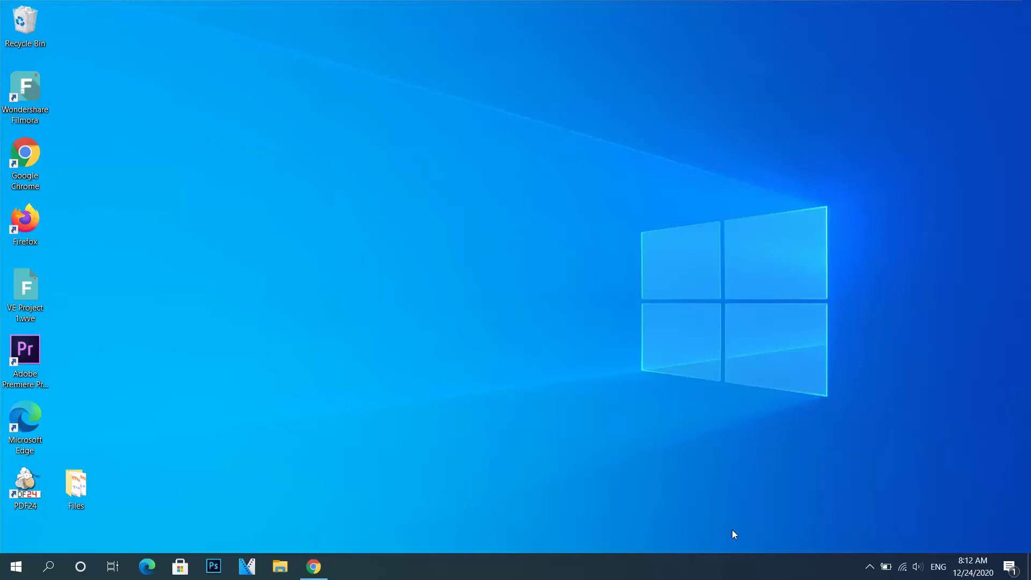
# Open Google Chrome and go to gmail.com
pyautogui.click(314, 566)
pyautogui.write('gmail.com')
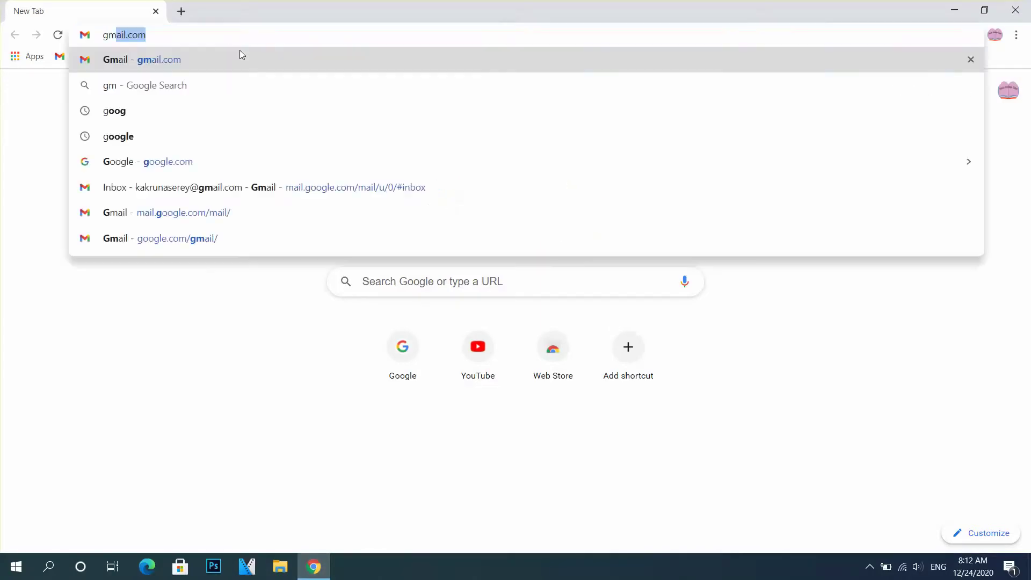
pyautogui.press('Return')
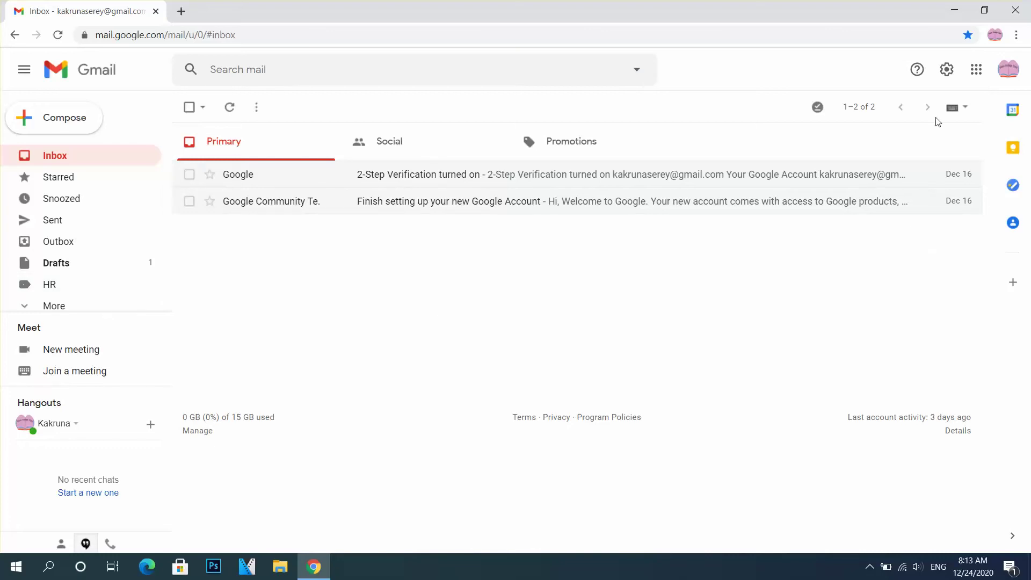
# Open the full settings for filters and blocked addresses and start creating a new filter
pyautogui.click(946, 75)
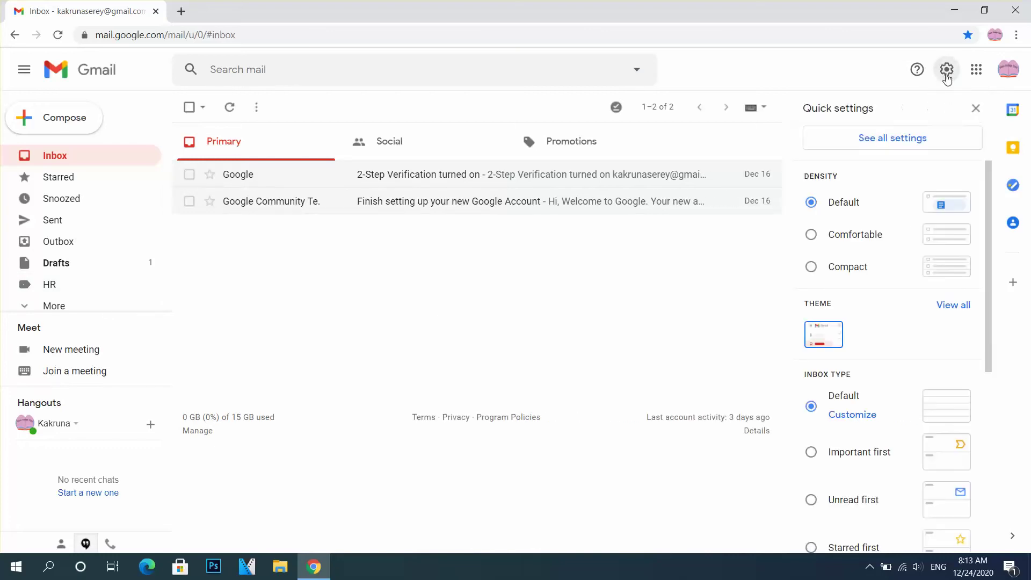
pyautogui.click(912, 141)
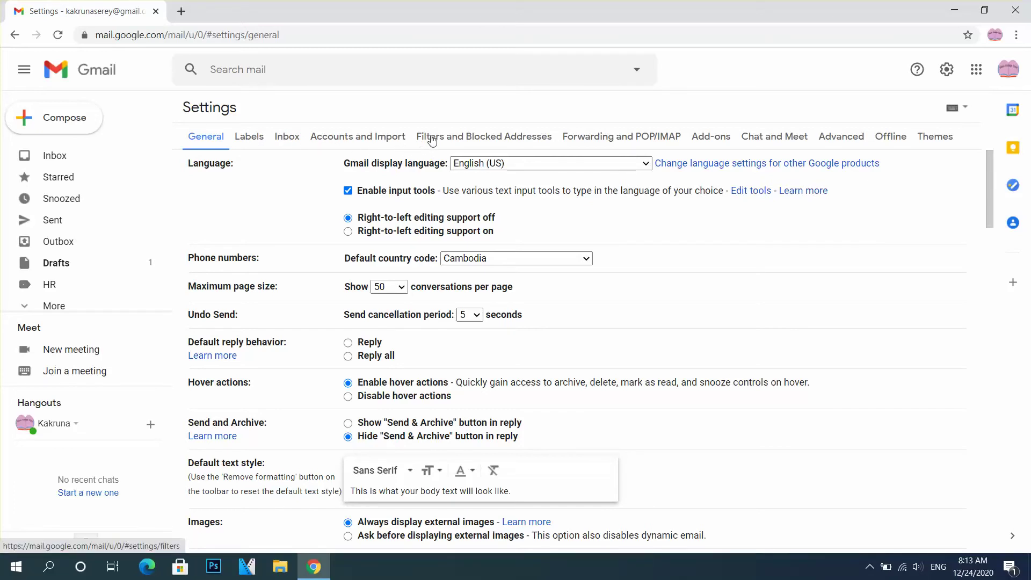
pyautogui.click(482, 136)
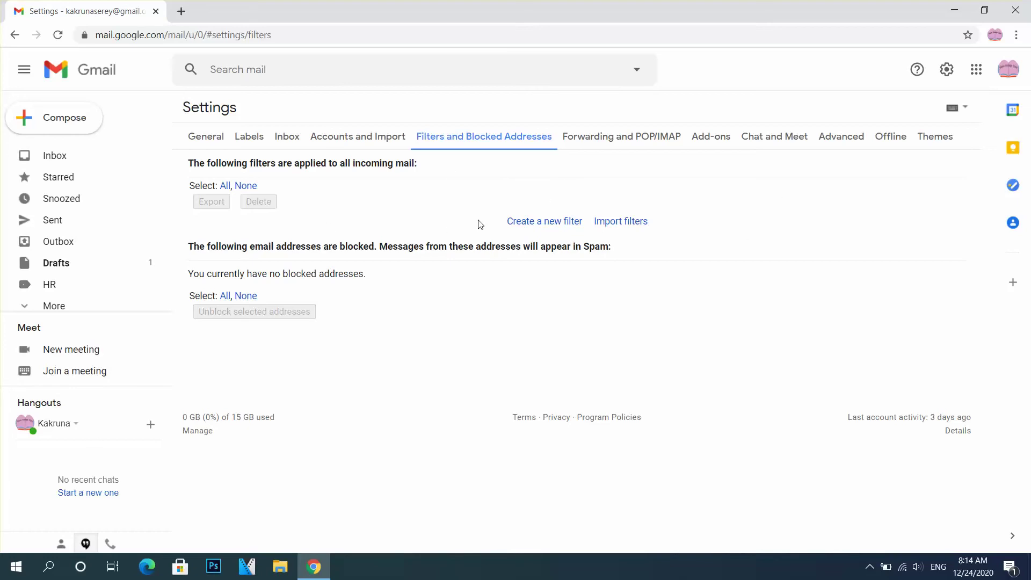
pyautogui.click(535, 228)
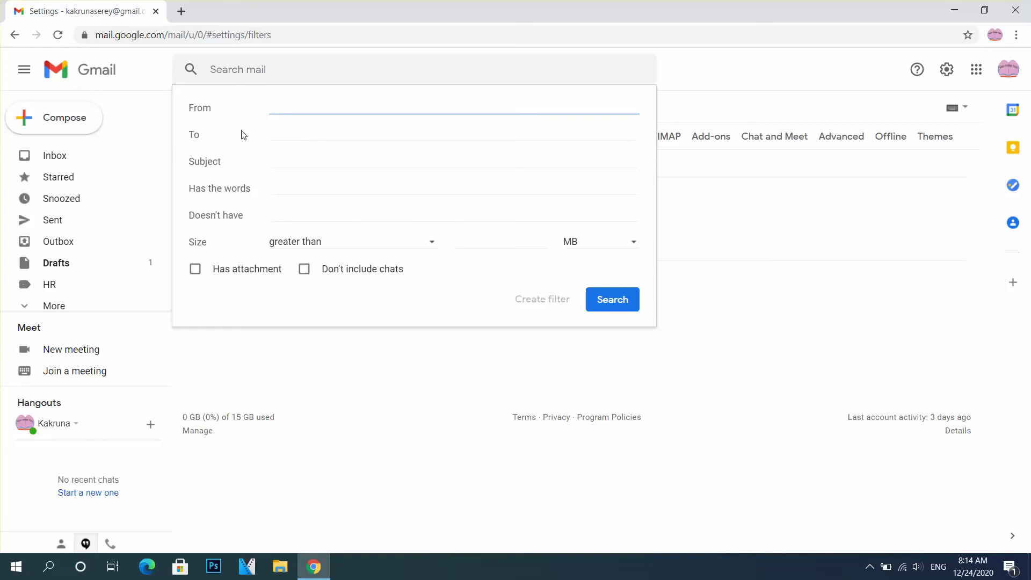
# Set the filter's From criterion to the Google Community Team's e-mail address and continue to the filter actions
pyautogui.click(271, 134)
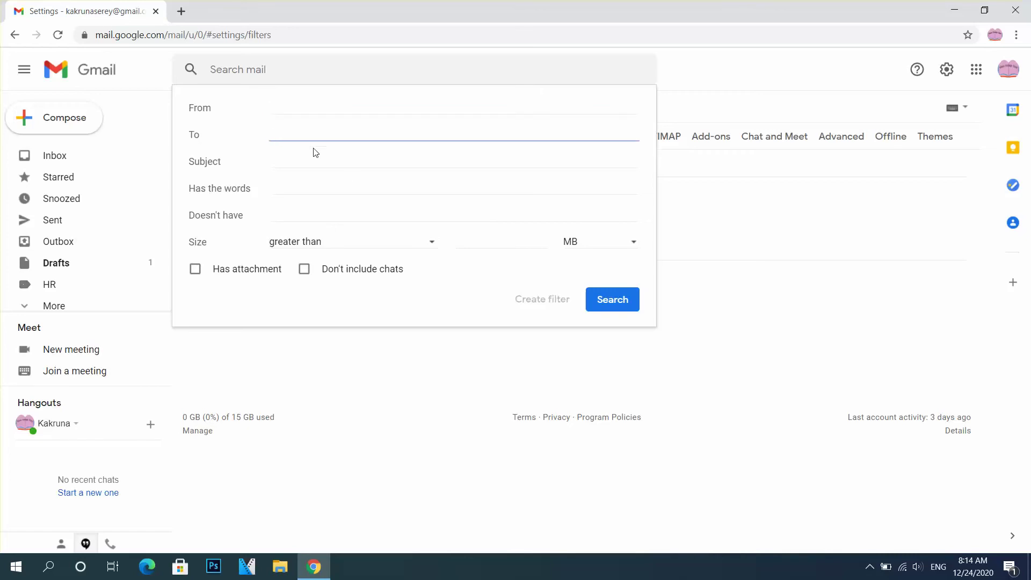
pyautogui.click(278, 163)
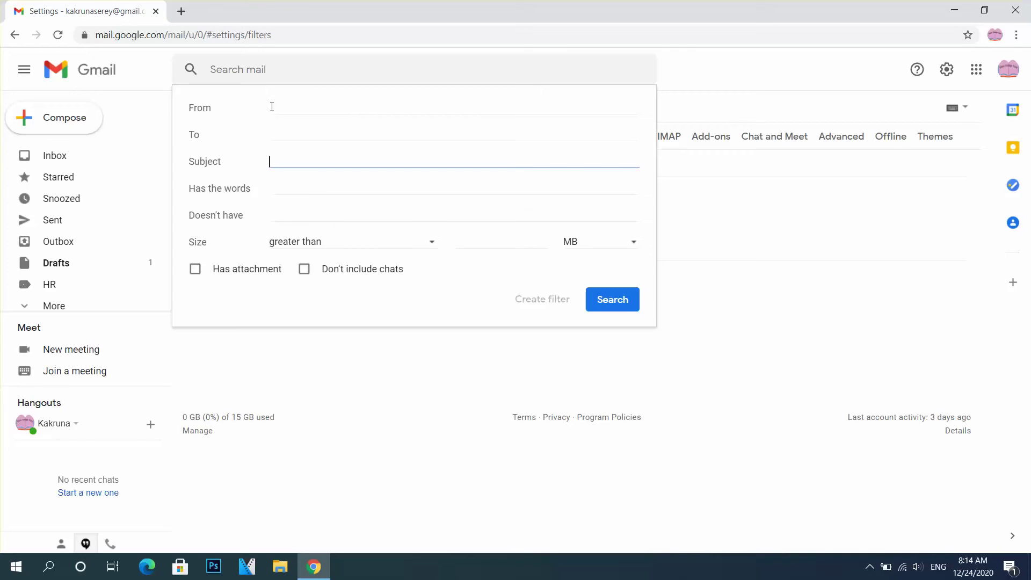
pyautogui.click(272, 107)
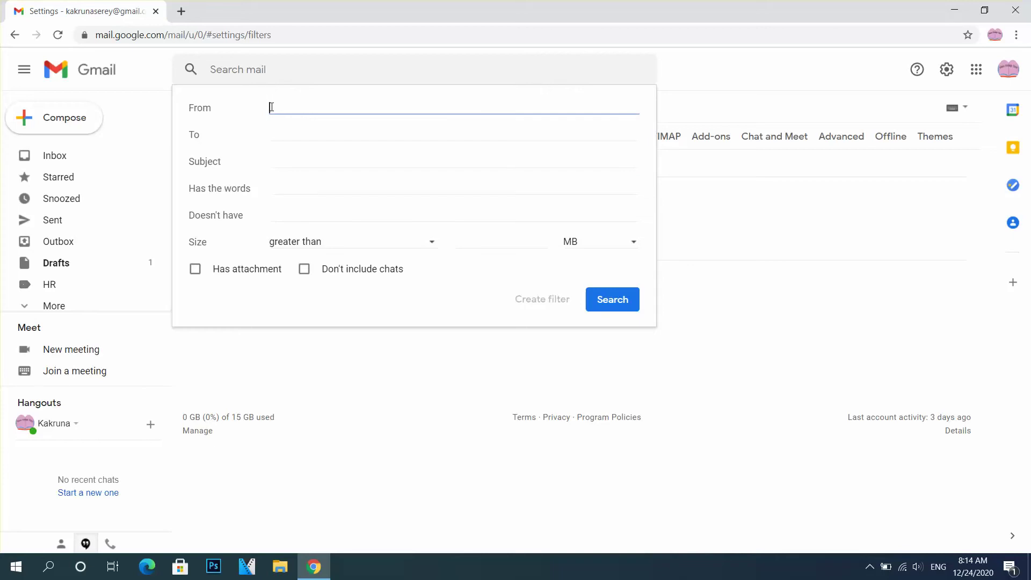
pyautogui.hotkey('ctrl', 'v')
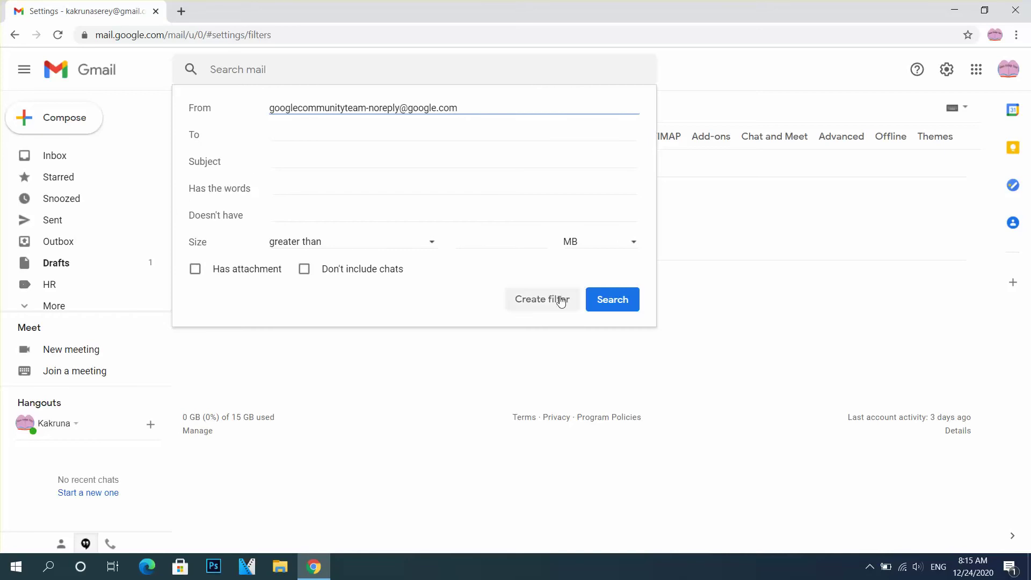
pyautogui.click(527, 304)
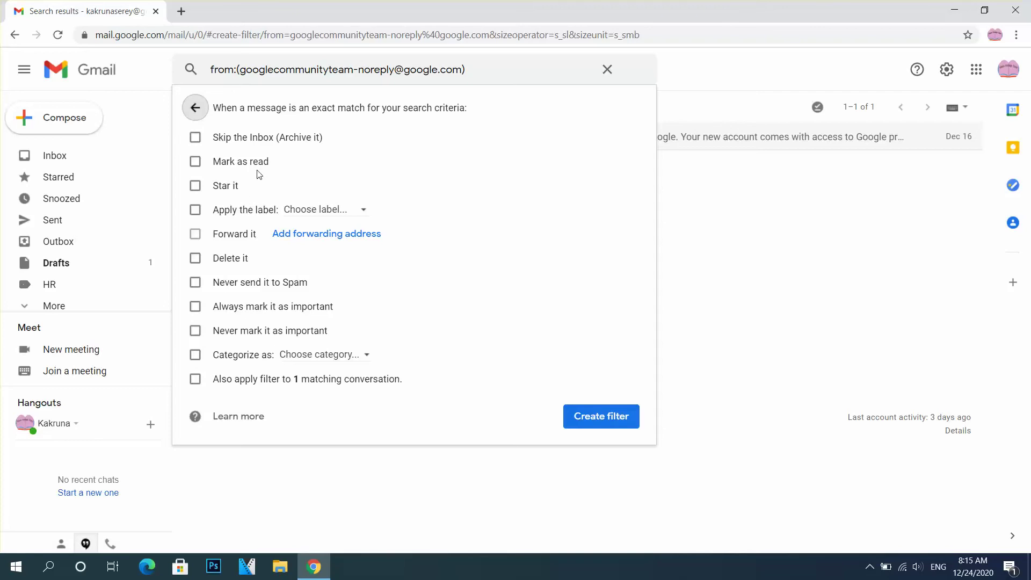
pyautogui.click(208, 143)
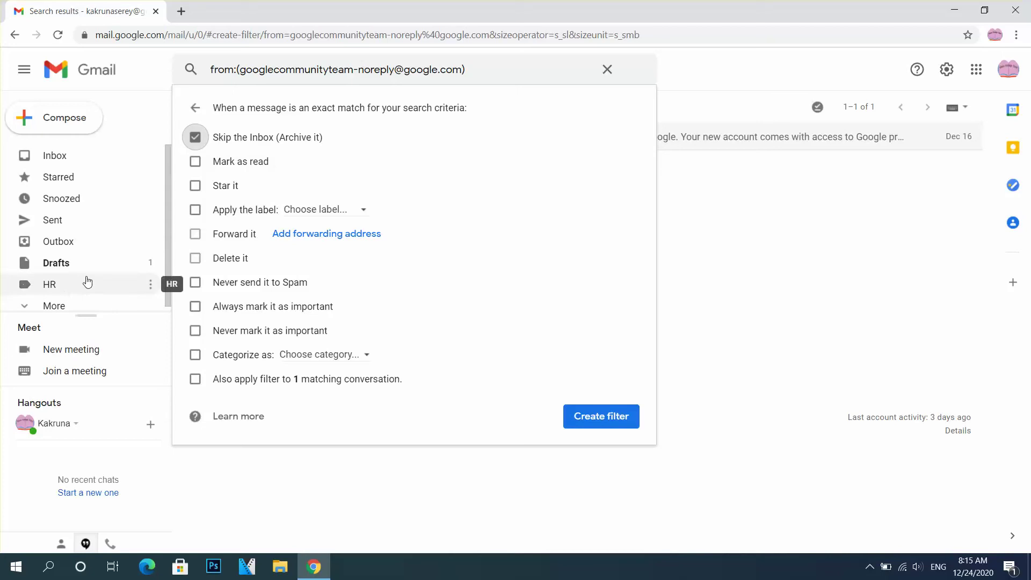
pyautogui.click(199, 137)
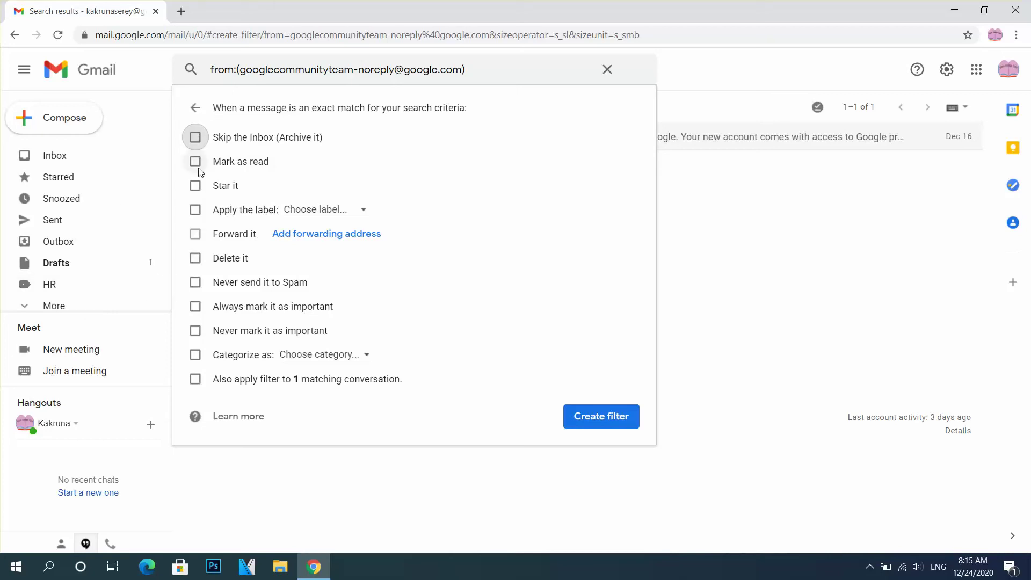
pyautogui.click(194, 162)
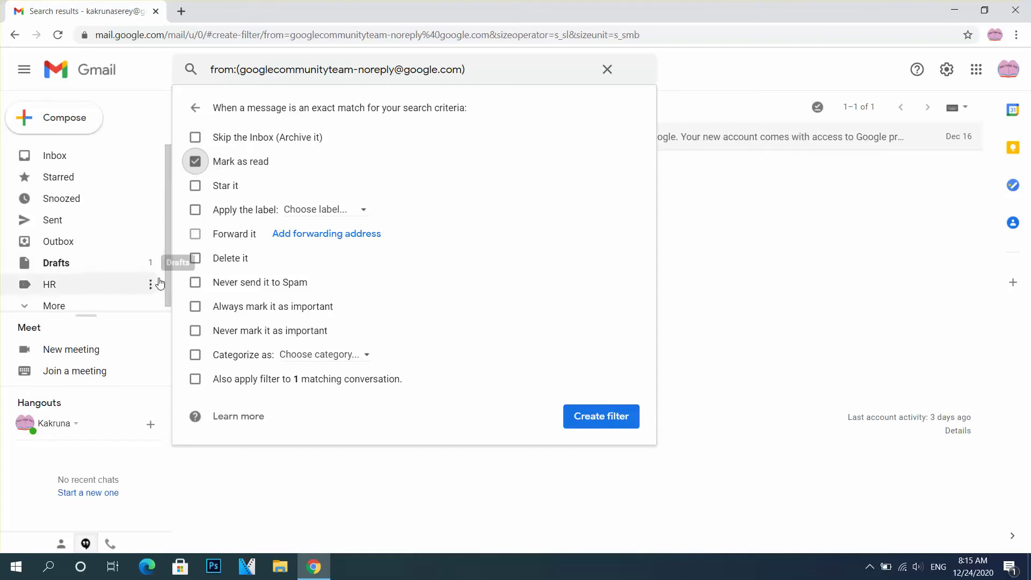
pyautogui.click(201, 164)
pyautogui.click(197, 188)
pyautogui.click(332, 212)
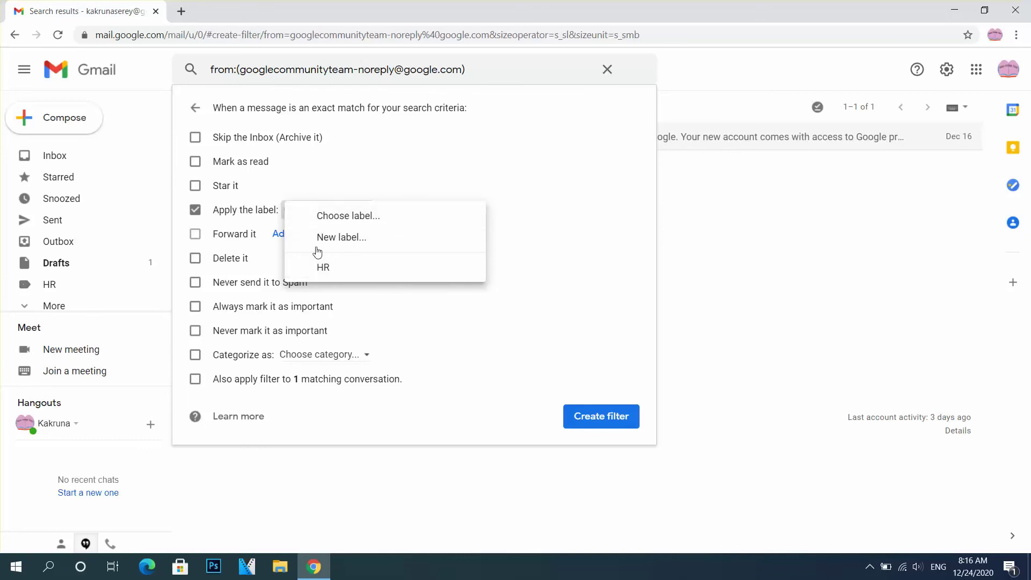
pyautogui.click(344, 243)
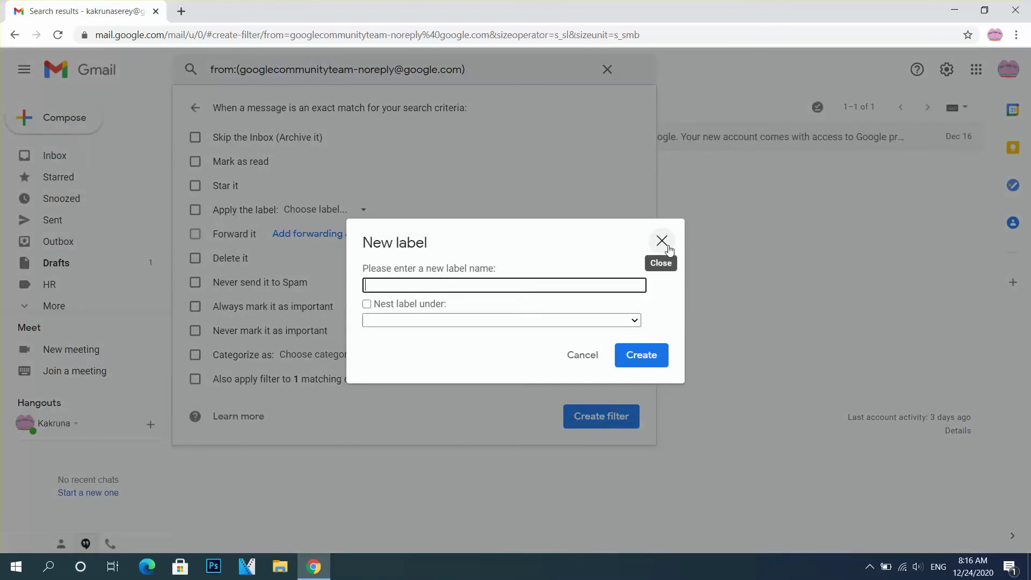
pyautogui.moveTo(669, 248); pyautogui.dragTo(370, 210)
# Set the filter to apply the existing HR label to matching messages
pyautogui.click(369, 204)
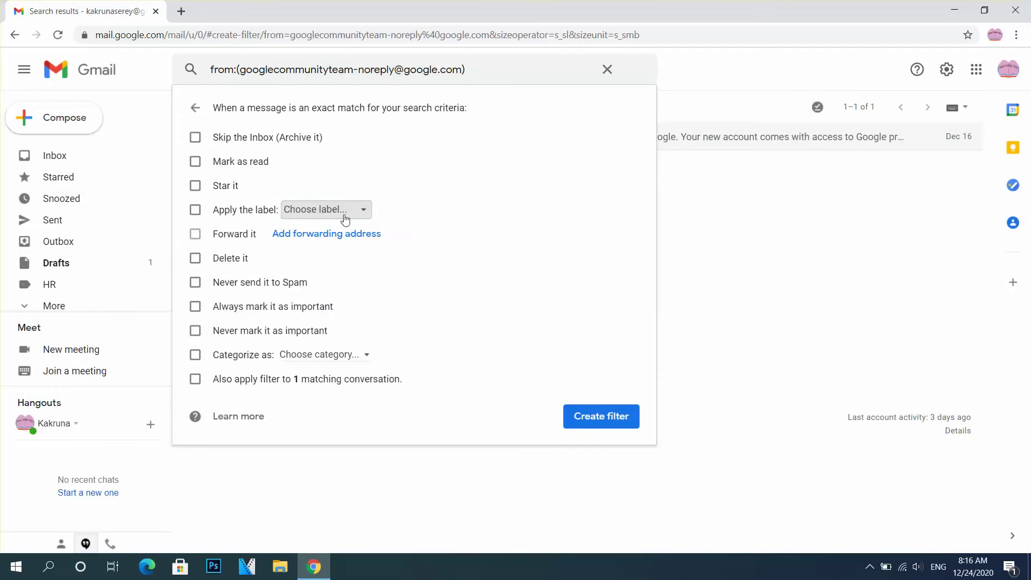
pyautogui.click(345, 216)
pyautogui.click(334, 265)
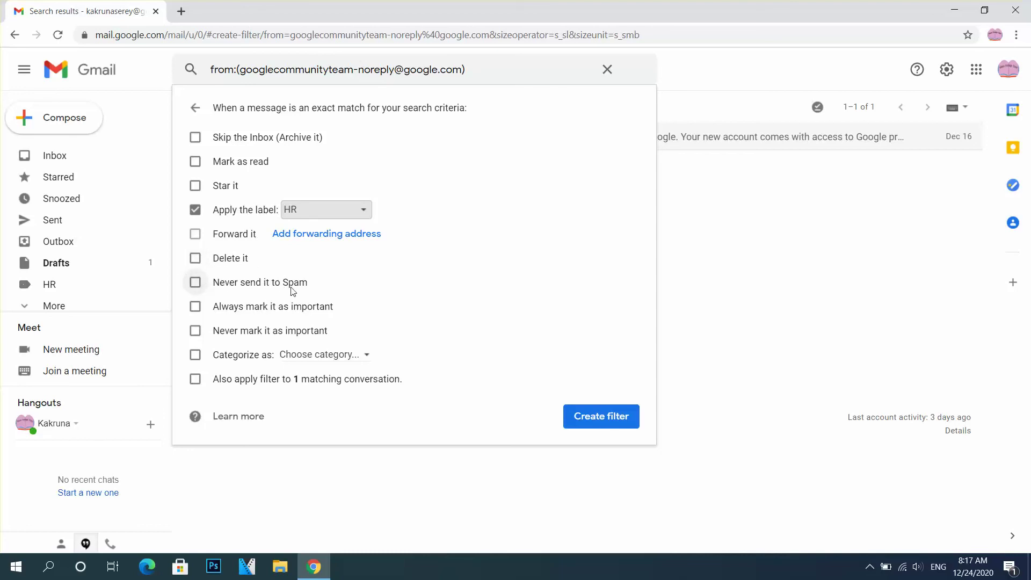
pyautogui.click(196, 284)
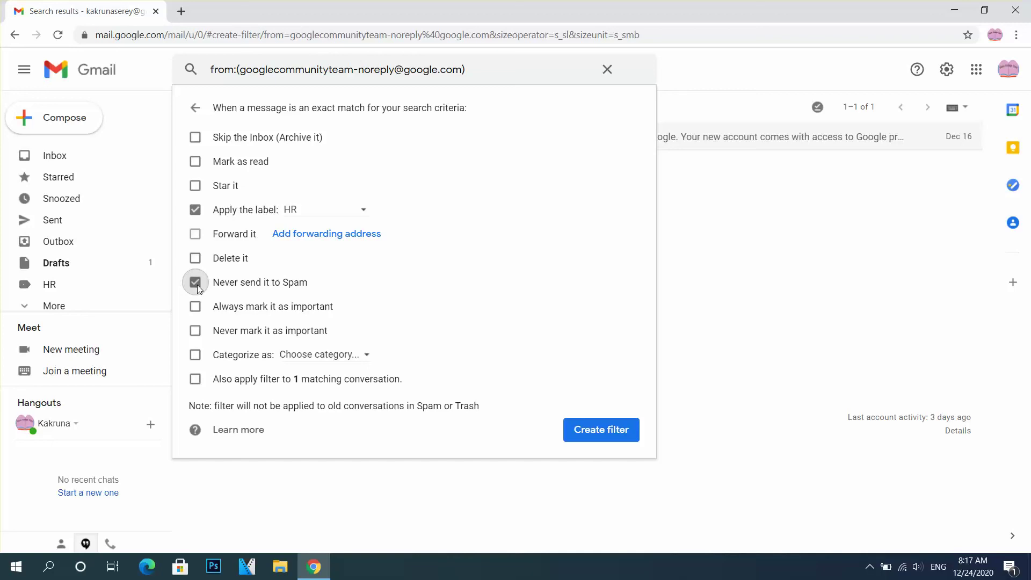
pyautogui.click(196, 283)
pyautogui.click(198, 284)
pyautogui.click(196, 284)
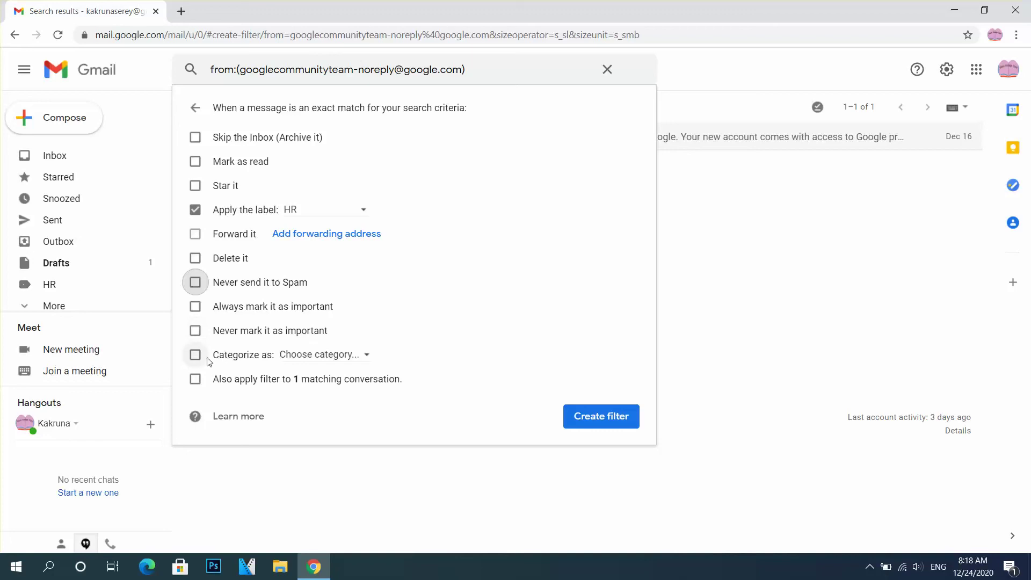
pyautogui.click(321, 359)
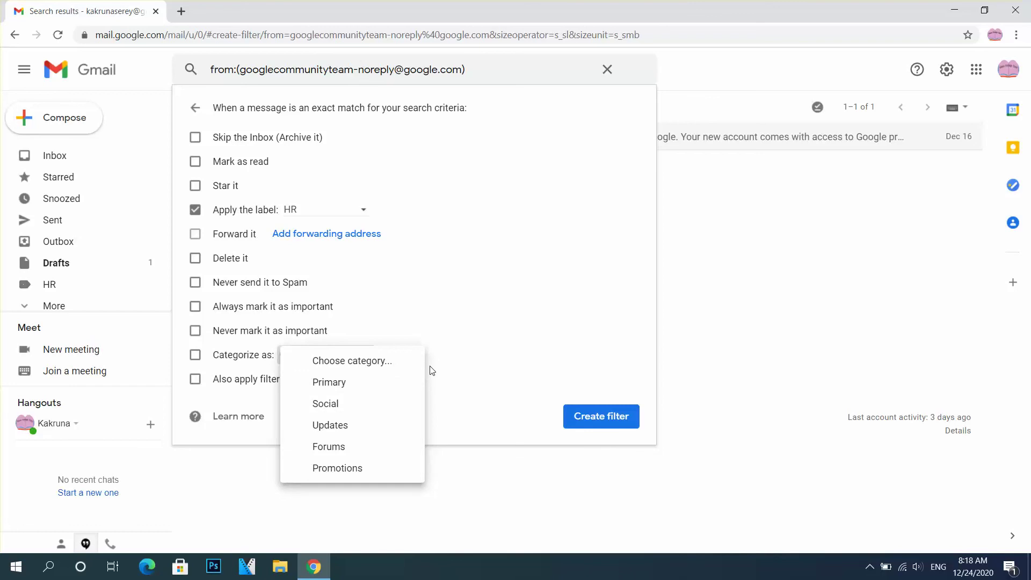
pyautogui.click(498, 328)
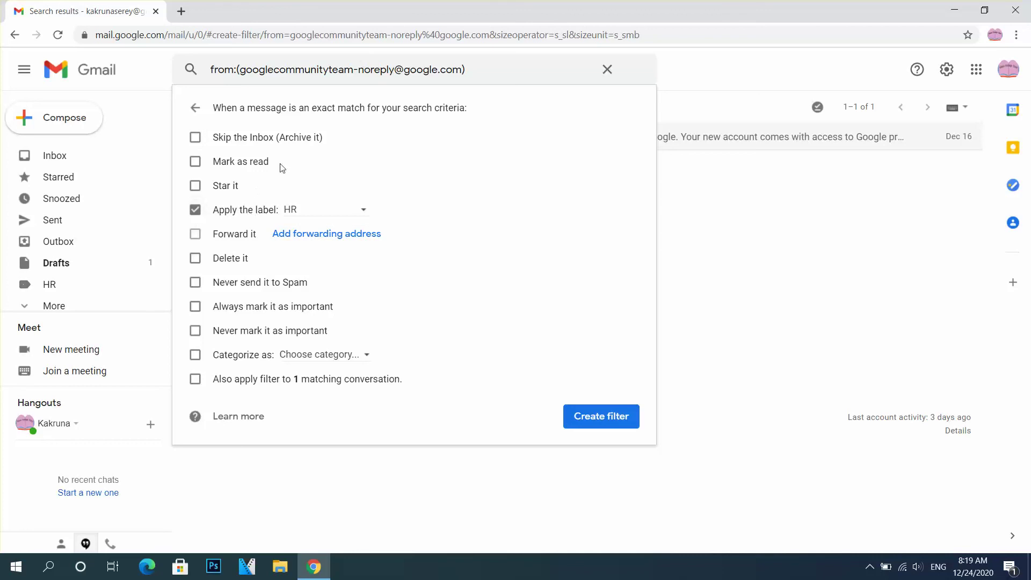
# Set matching messages to skip the inbox and create the filter
pyautogui.click(194, 139)
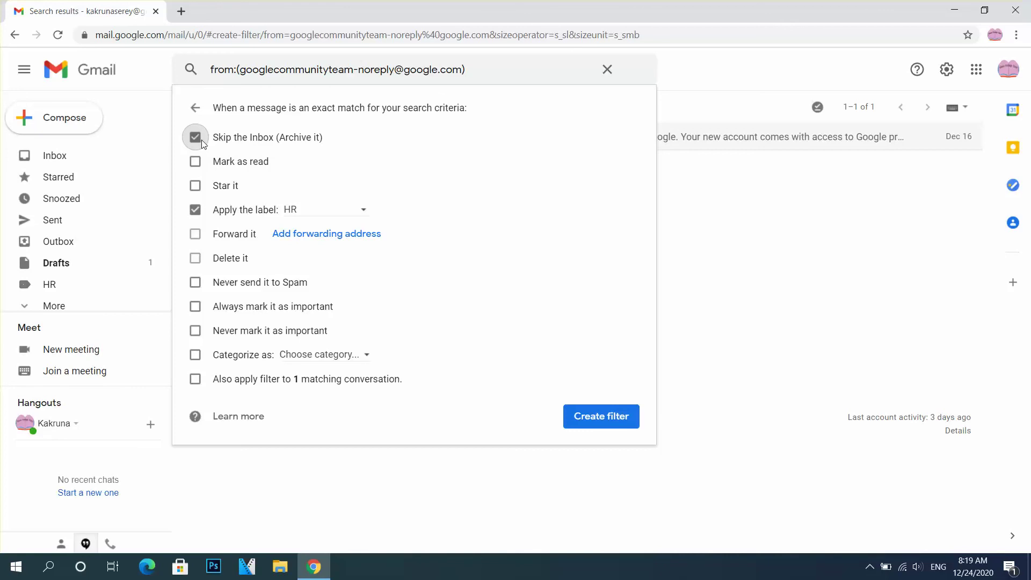
pyautogui.click(602, 418)
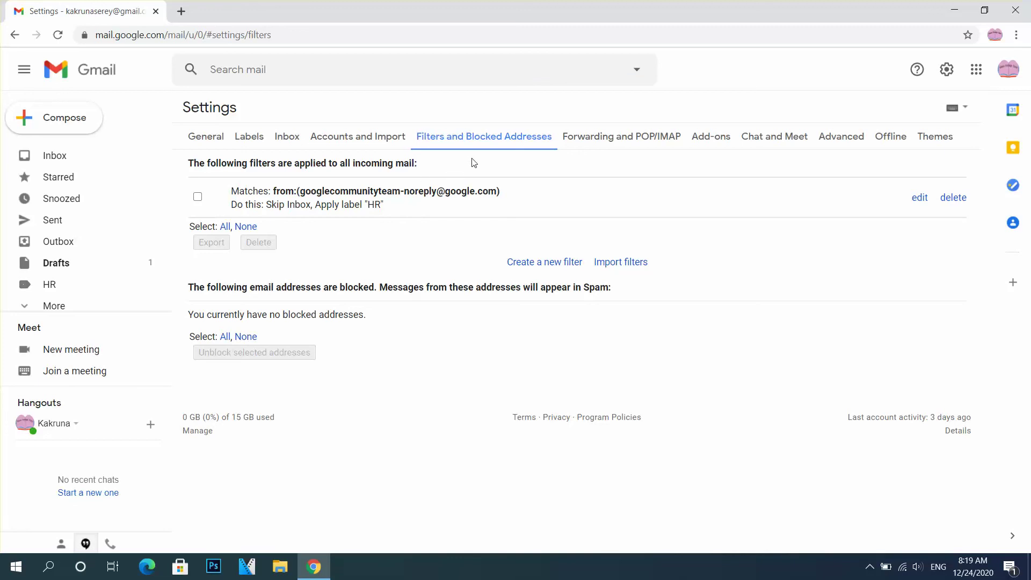
# Start a filter from the "Finish setting up your new Google Account" message, proceed to its actions, and discard it
pyautogui.click(65, 162)
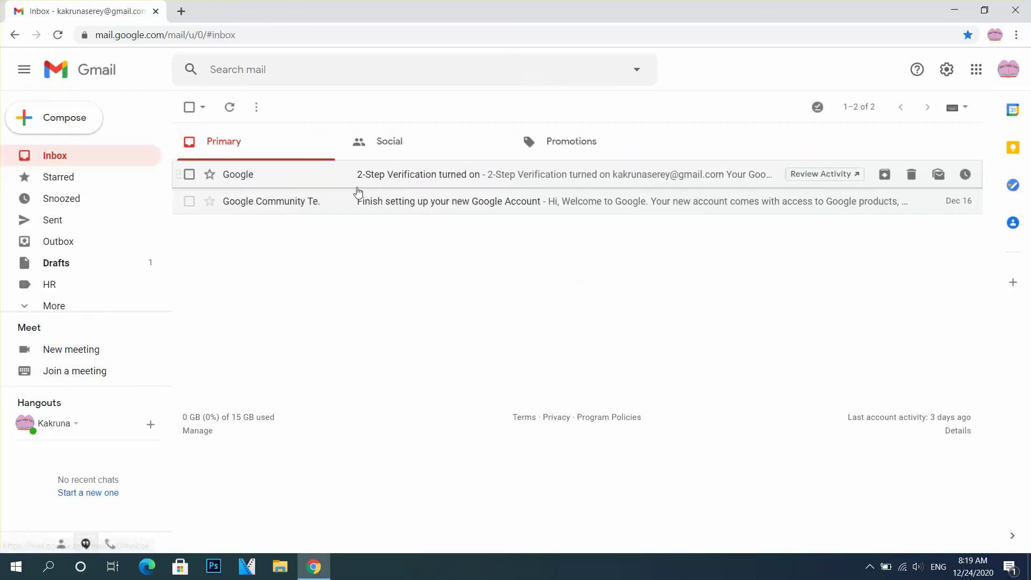
pyautogui.click(322, 213)
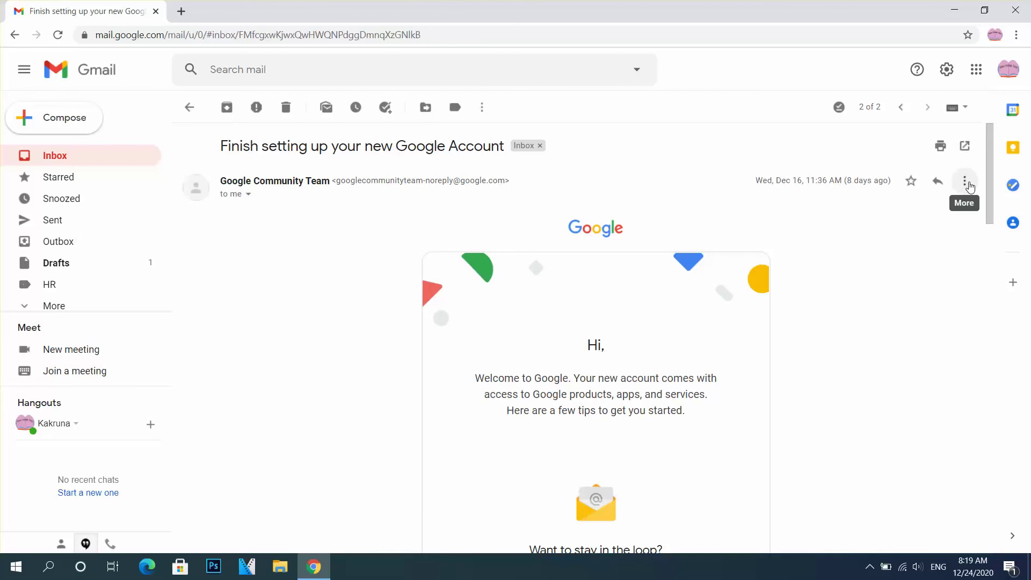
pyautogui.click(966, 182)
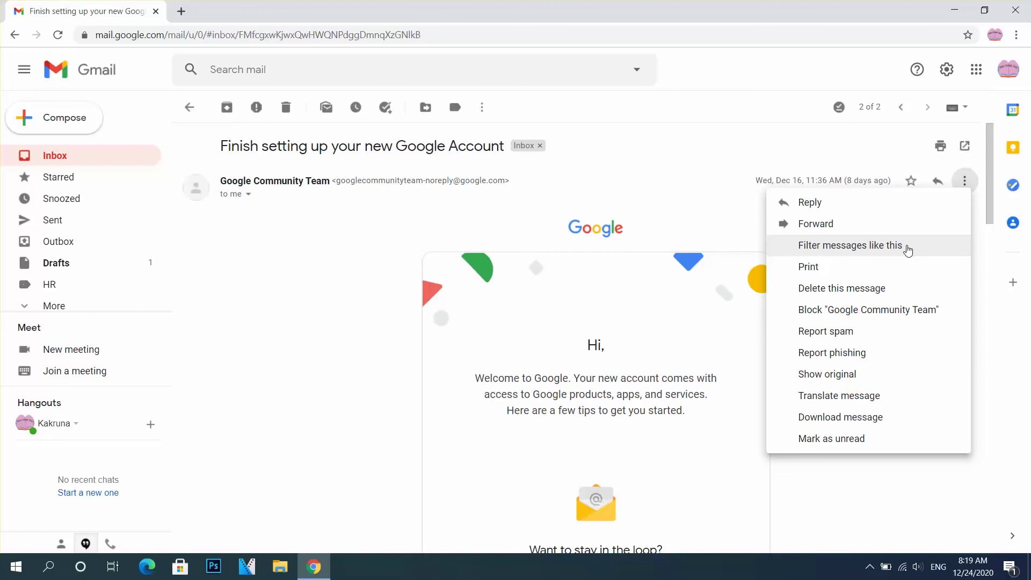
pyautogui.click(907, 248)
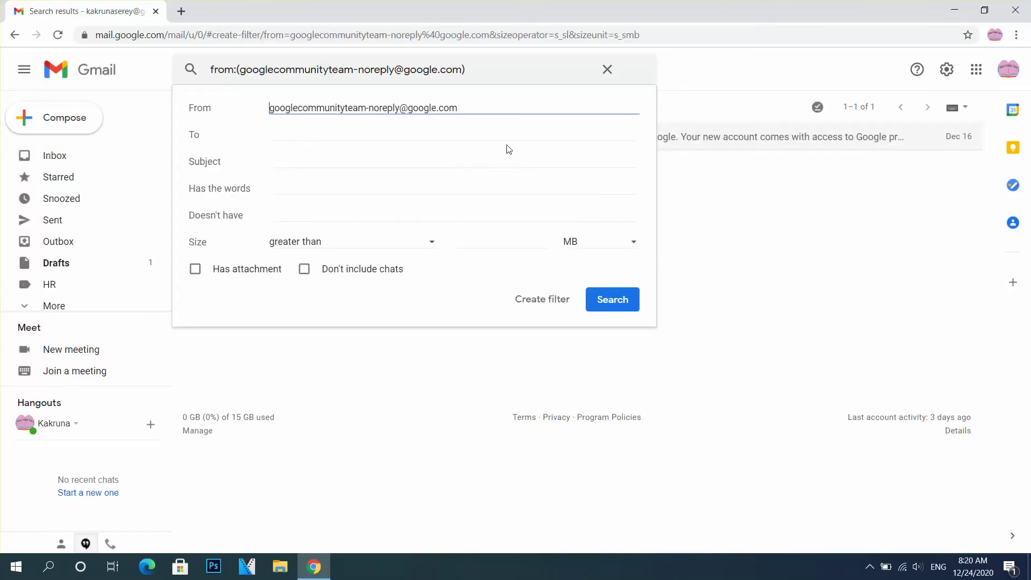
pyautogui.click(554, 309)
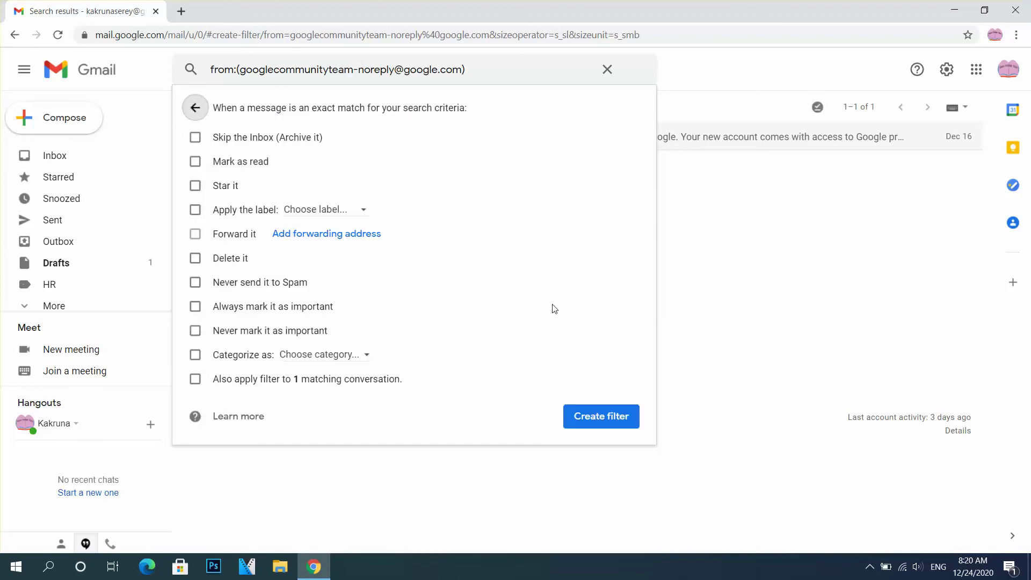
pyautogui.click(607, 70)
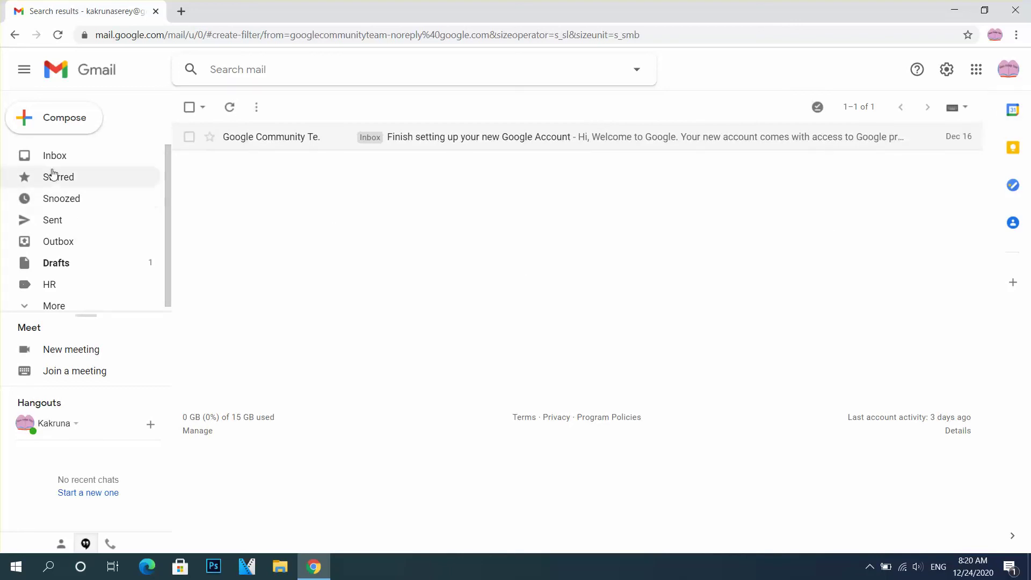
pyautogui.click(62, 154)
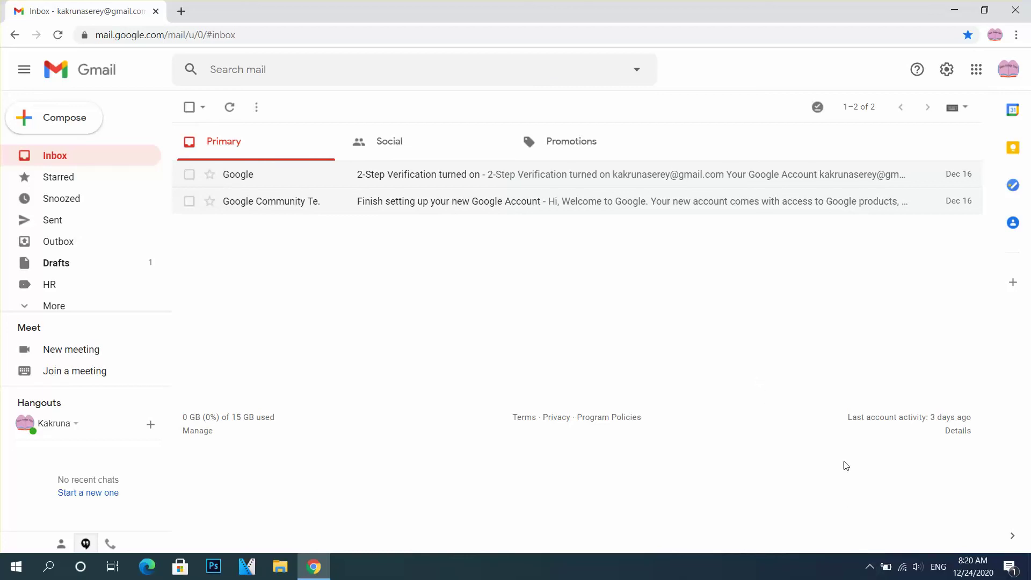
pyautogui.click(870, 568)
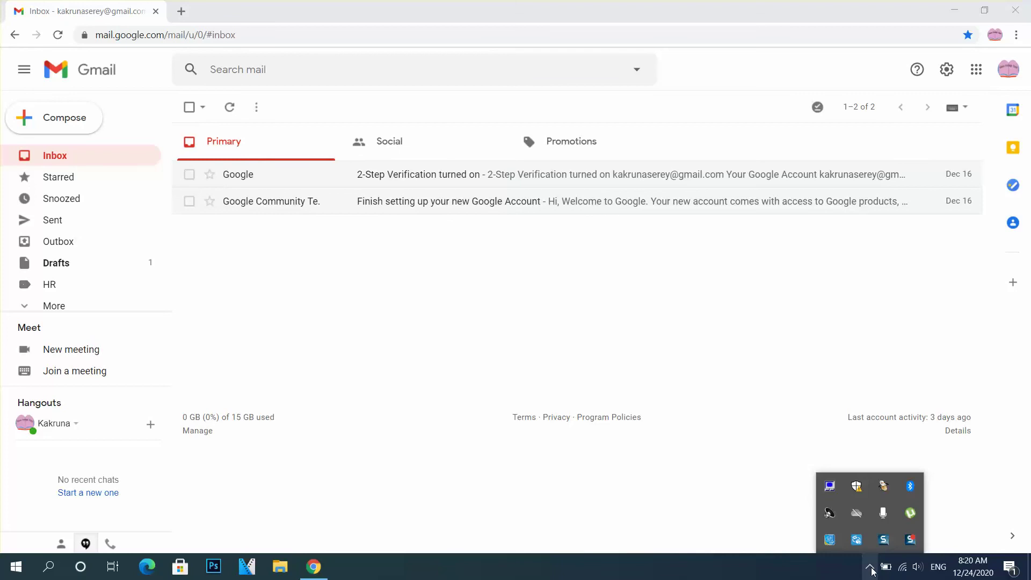